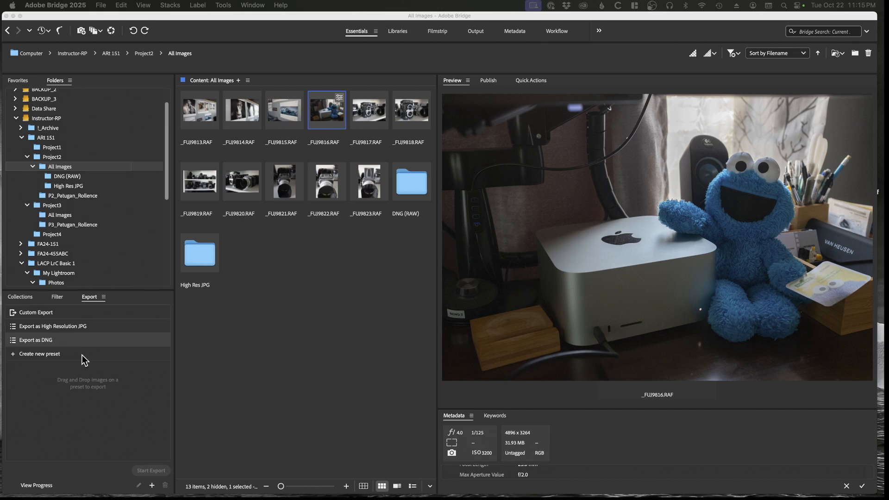
- Create a new export preset named "Export as Discussion JPG (Low Resolution)"
click(152, 486)
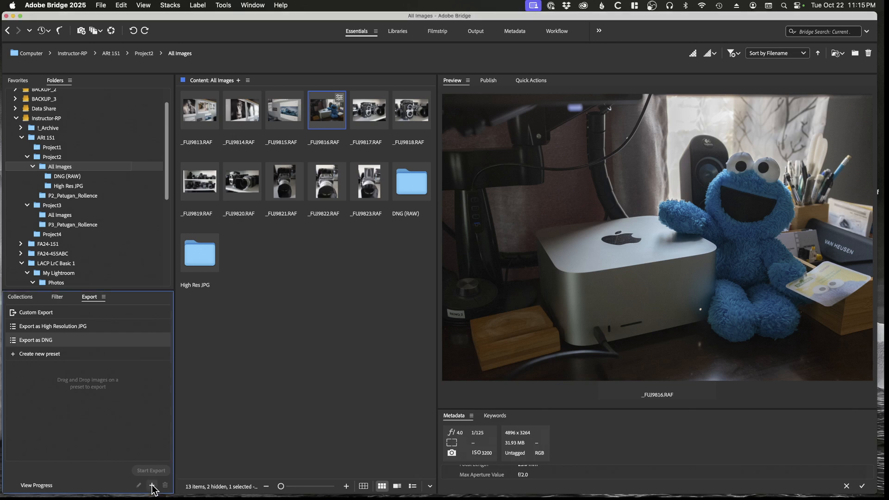
click(152, 486)
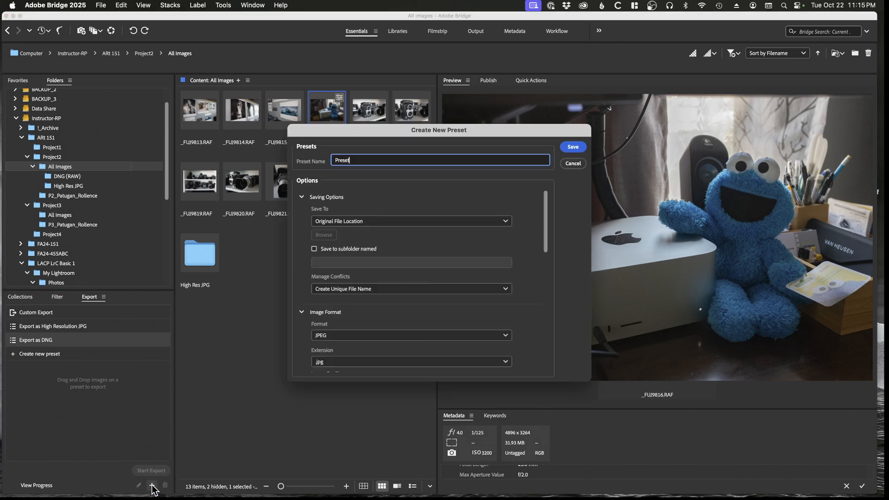
double_click(380, 162)
text(Export)
text( as)
text( Discussion JP)
text(G)
text( ()
text(Low Rresolut)
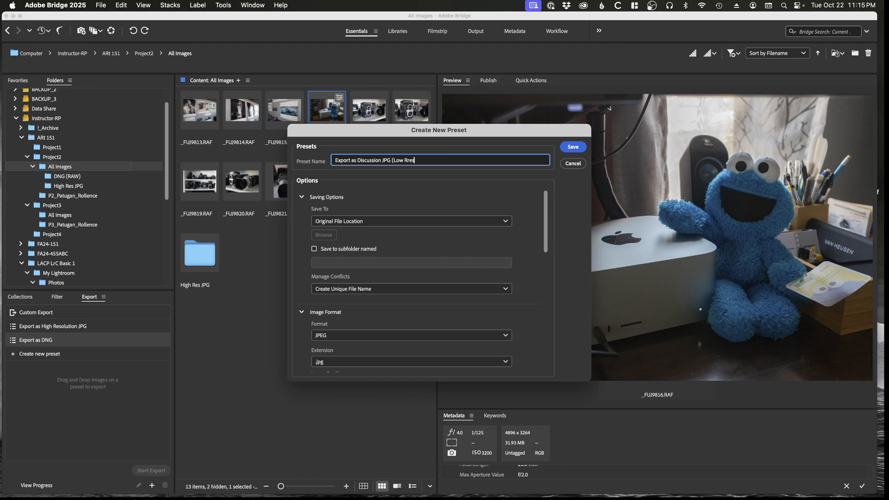
key(BackSpace)
key(BackSpace)
key(BackSpace)
key(BackSpace)
key(BackSpace)
key(BackSpace)
text(s)
key(BackSpace)
text(esolution))
- Have the preset save exports to a subfolder named "Discussion JPG" in the original file location
drag(484, 131, 470, 131)
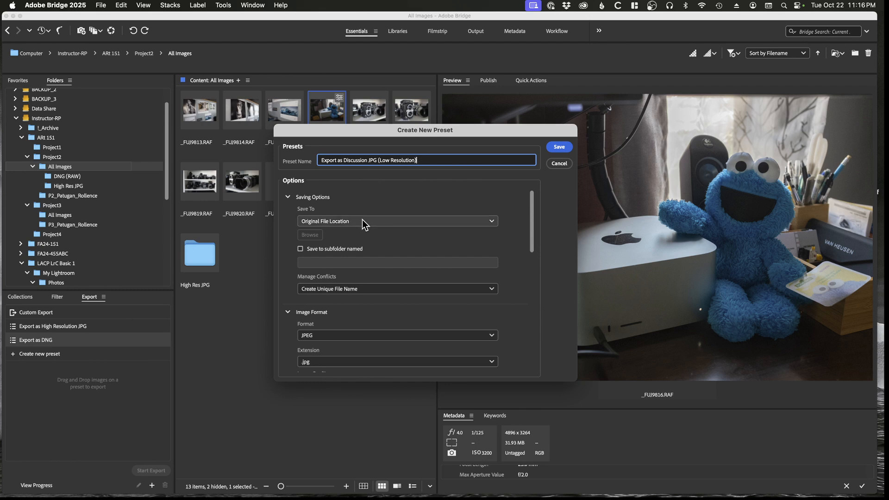
mouse_move(419, 131)
mouse_down()
mouse_move(437, 120)
mouse_move(424, 120)
mouse_up()
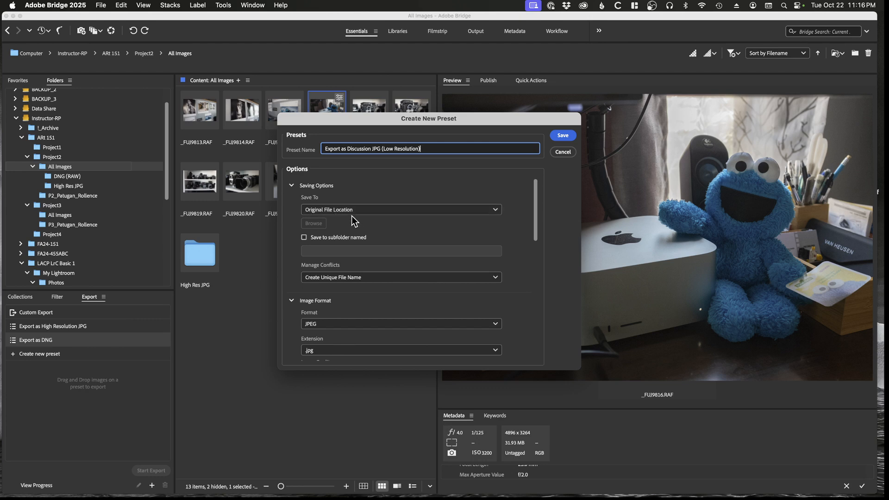
click(311, 238)
click(375, 250)
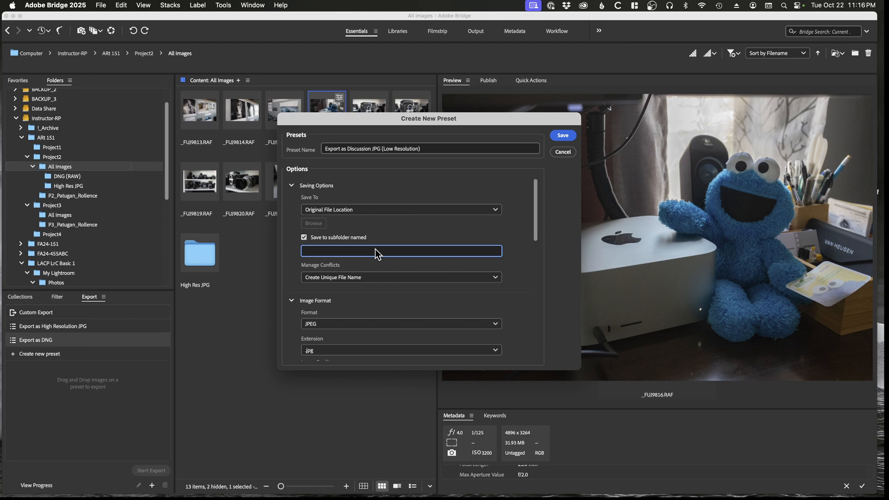
text(Discussion JPG)
- Set the preset's conflict handling to Create Unique File Name
drag(430, 120, 430, 120)
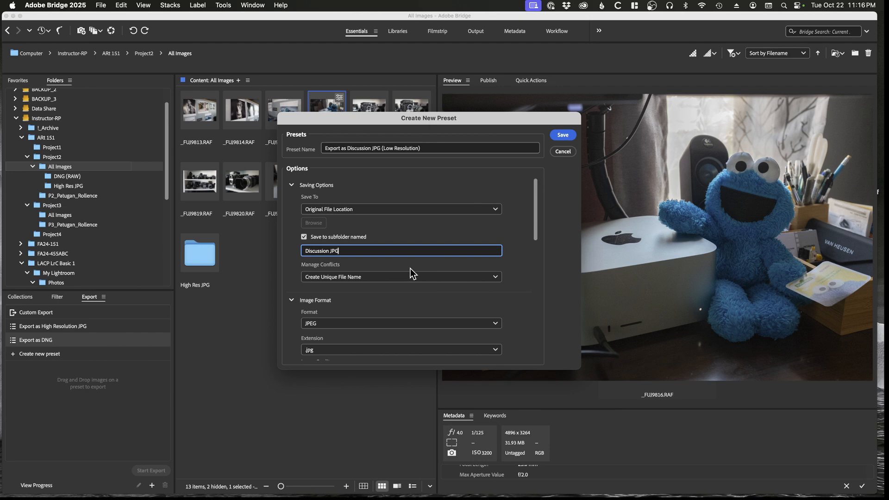
scroll(426, 279, down, 2)
click(426, 277)
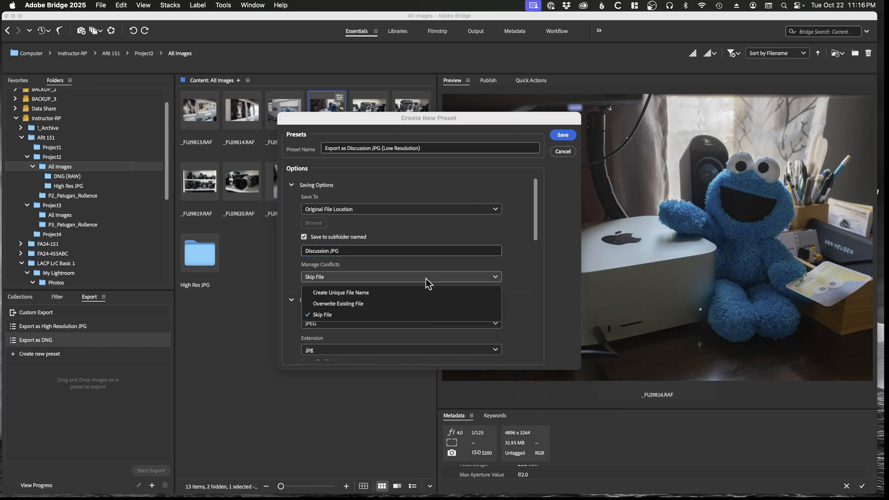
click(401, 291)
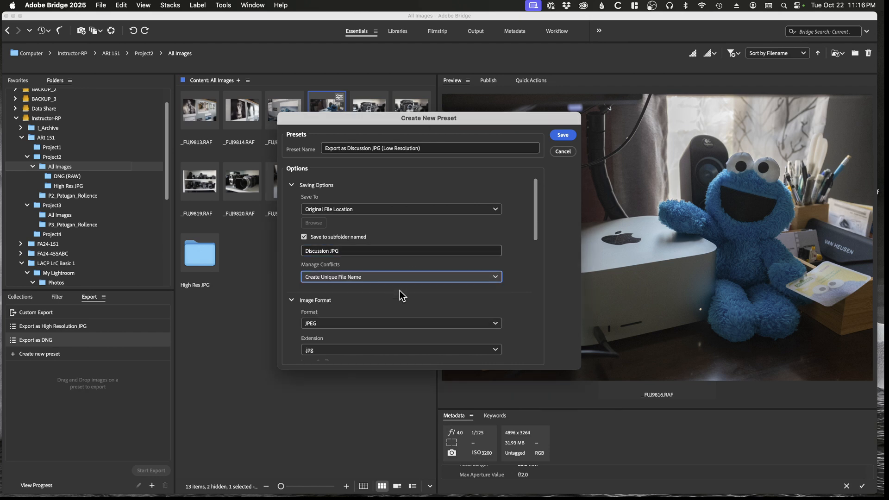
- Set the preset's image resize to Resize To, fitting the long edge to 800 pixels
drag(530, 119, 532, 111)
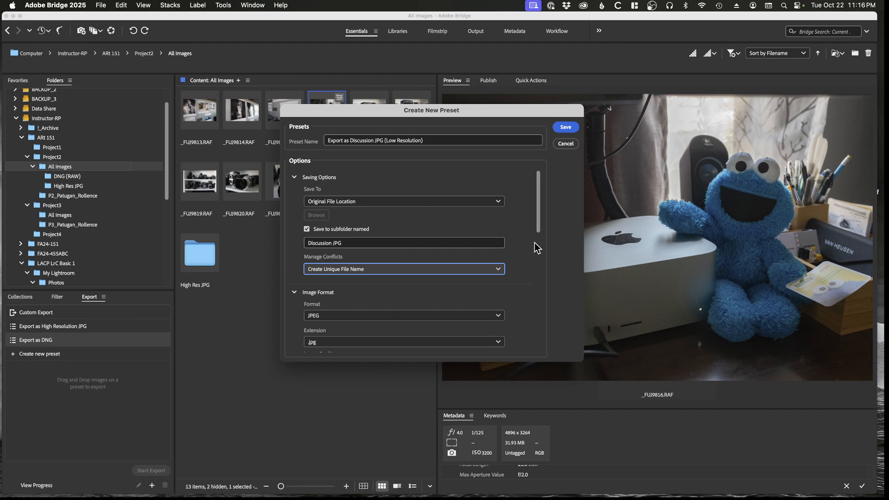
scroll(535, 231, down, 1)
click(541, 228)
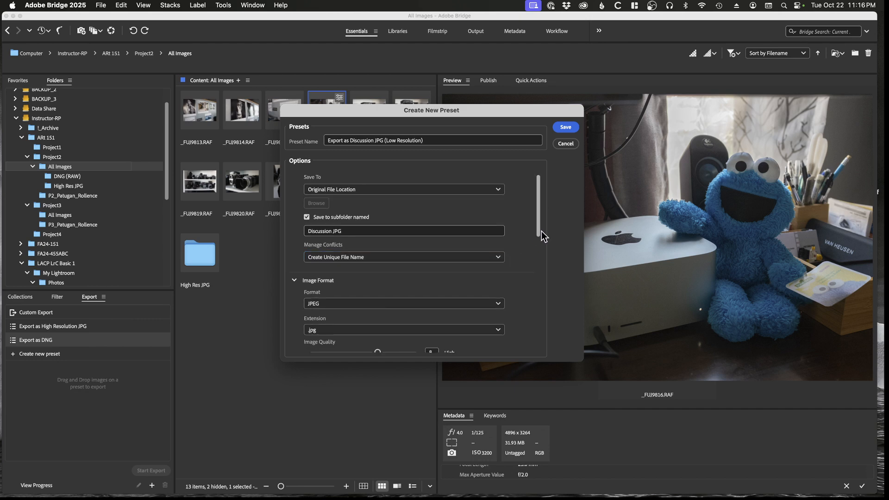
scroll(540, 231, down, 5)
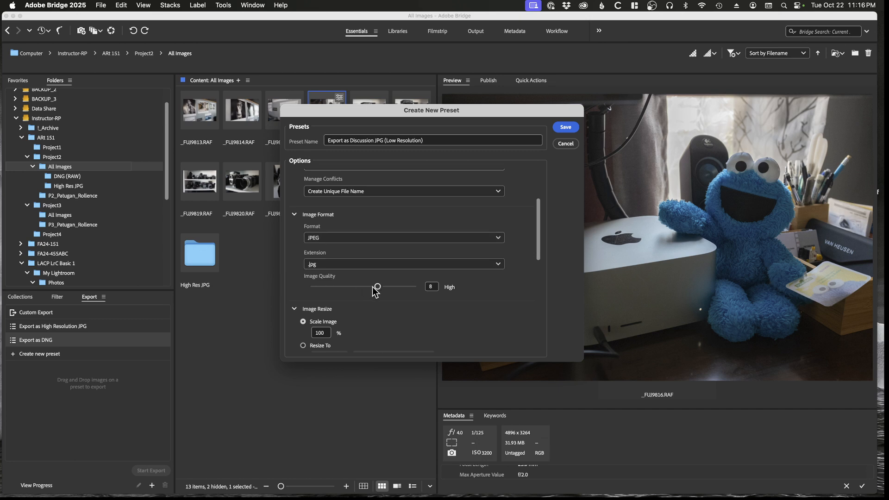
drag(489, 125, 480, 104)
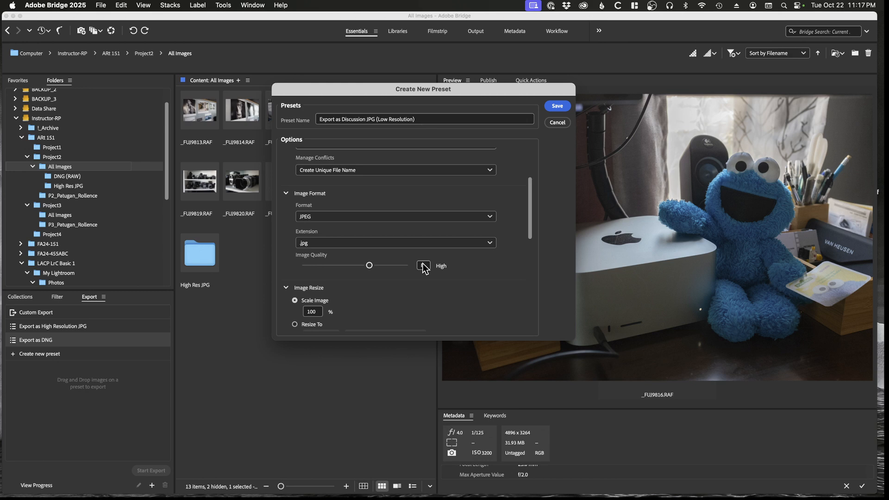
drag(530, 88, 525, 91)
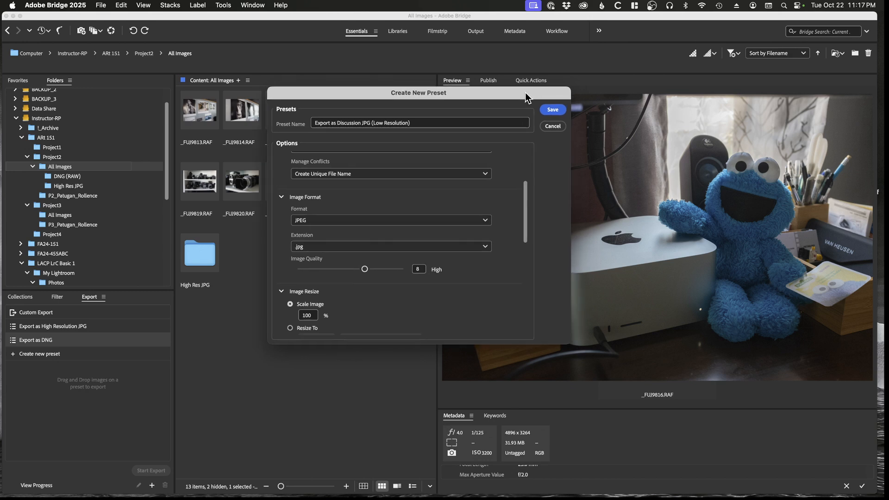
drag(526, 216, 526, 245)
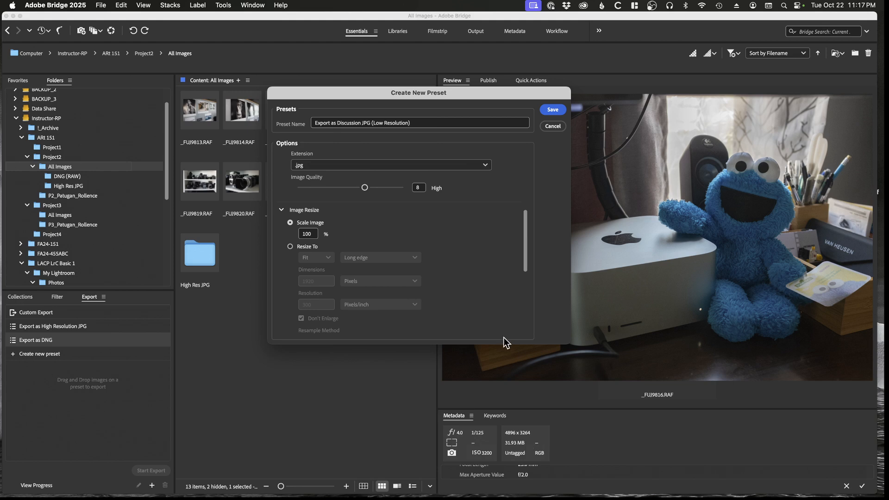
click(290, 247)
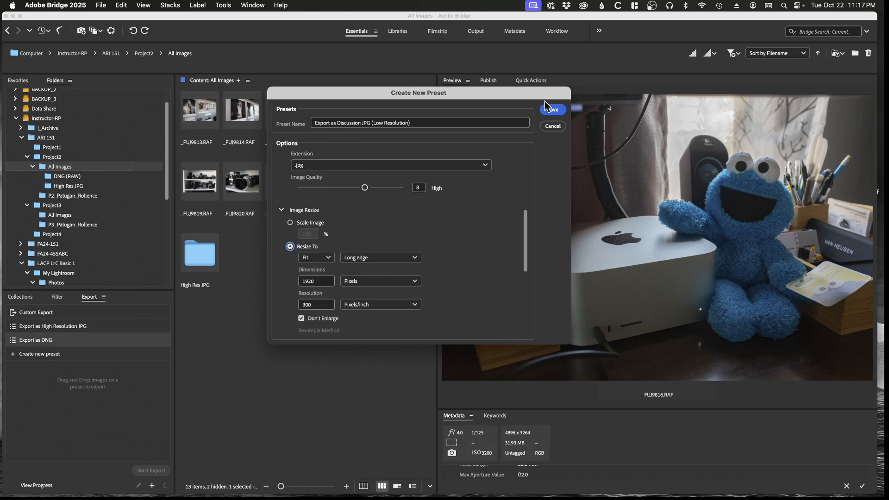
drag(505, 97, 515, 94)
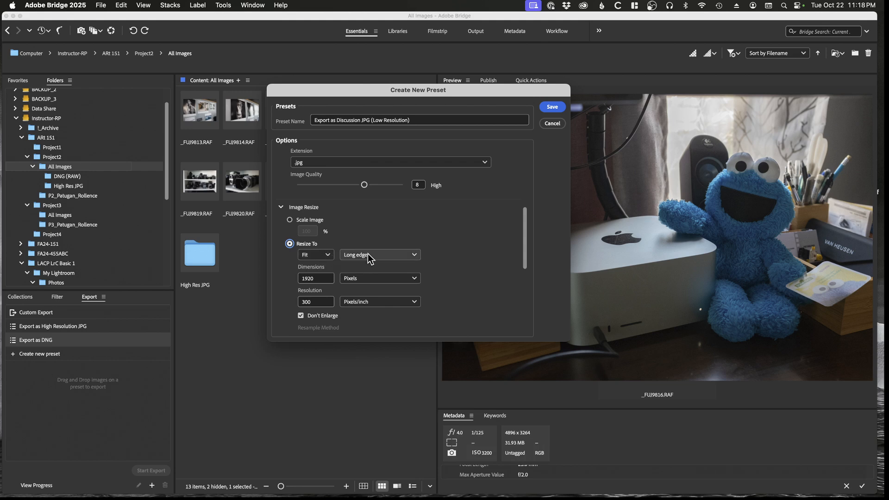
double_click(321, 279)
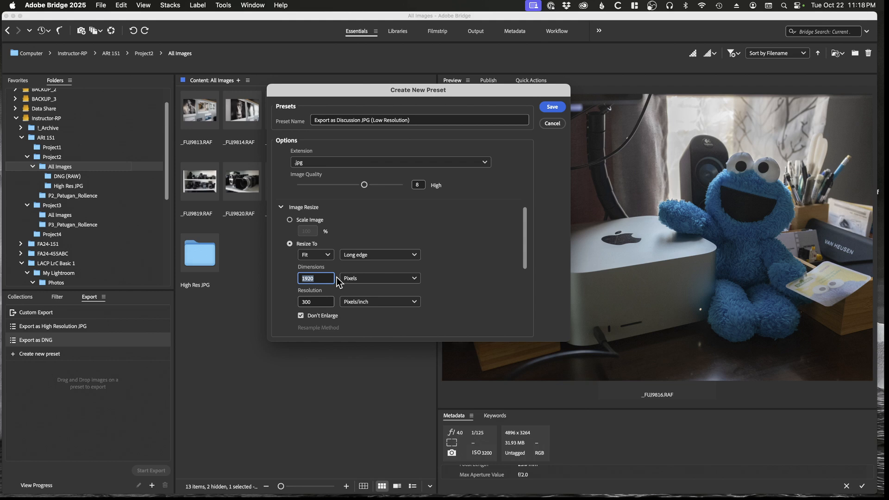
text(800)
- Set the preset's resolution to 72 pixels/inch and save the new preset
double_click(321, 302)
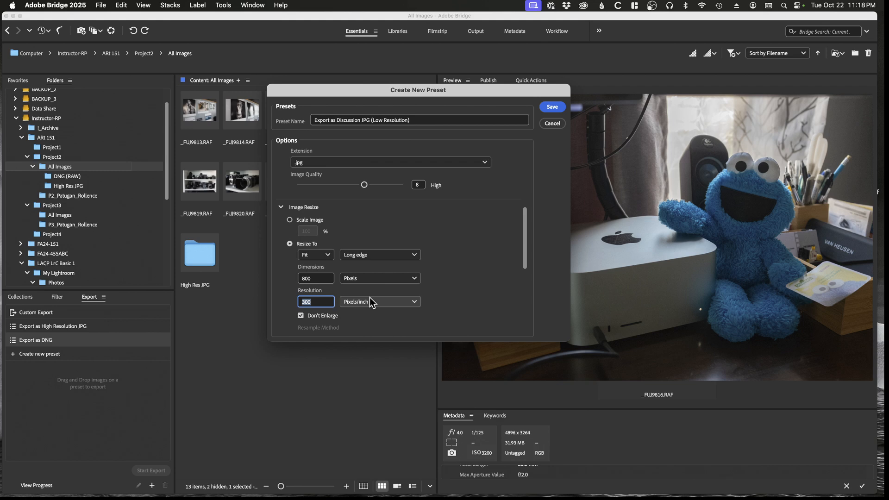
text(72)
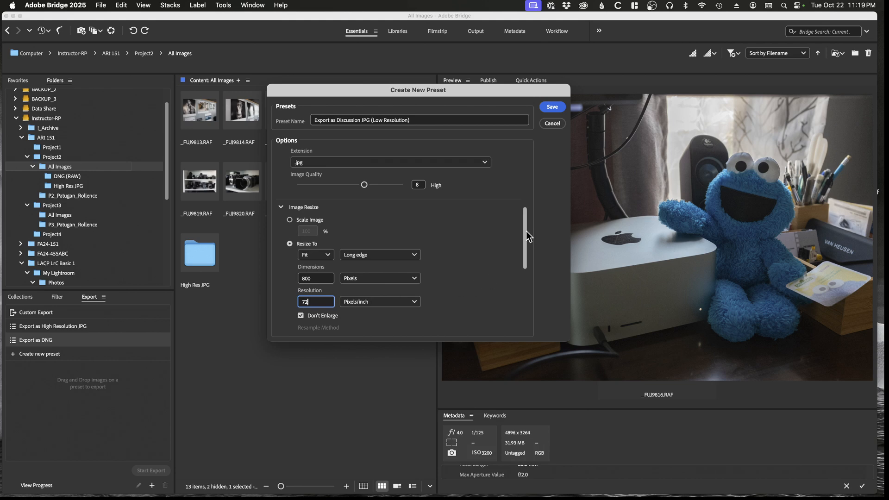
drag(527, 232, 526, 233)
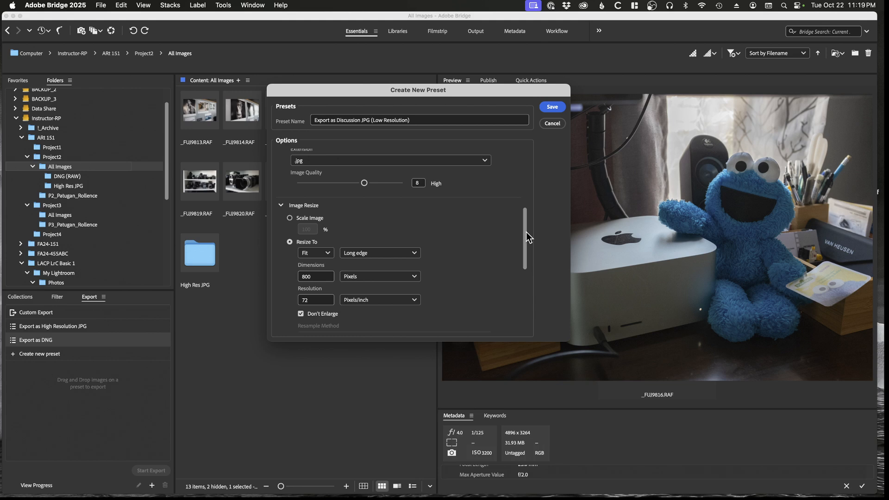
scroll(528, 237, down, 5)
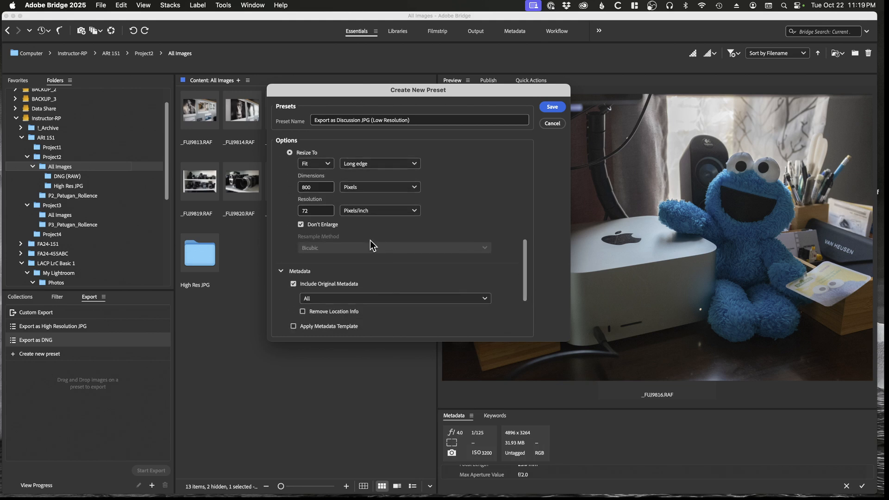
scroll(524, 253, down, 5)
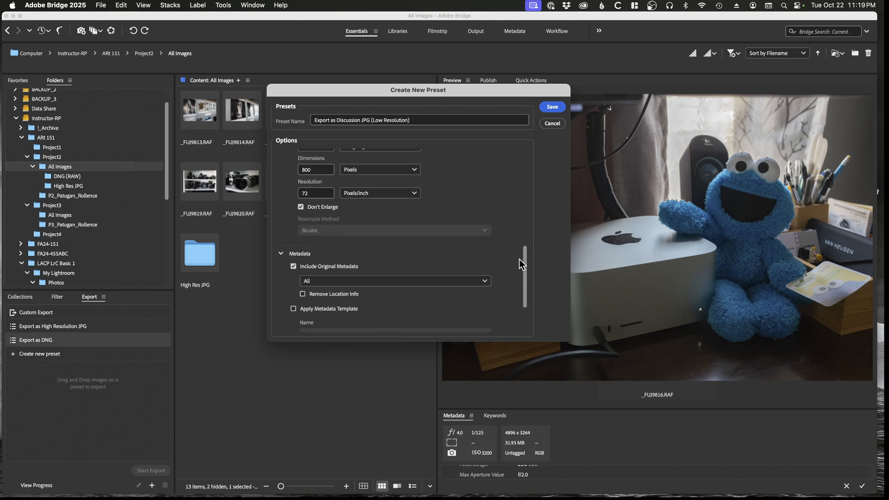
click(552, 107)
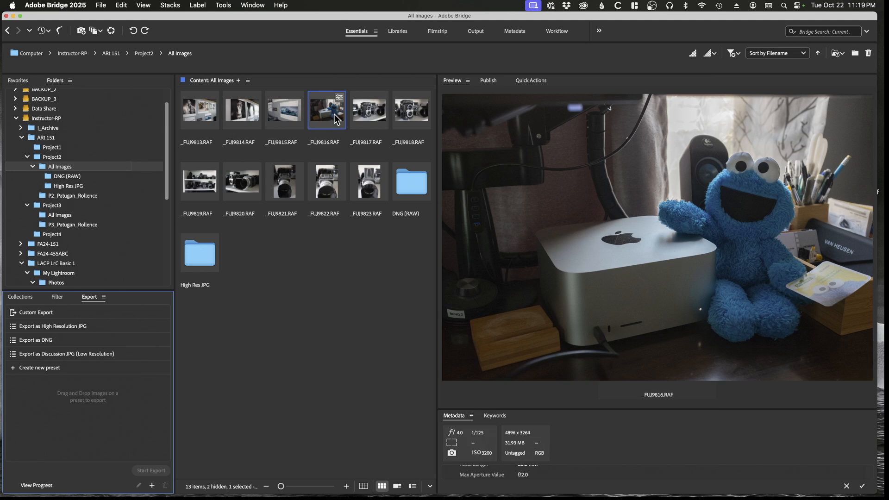
- Export _FUJ9816.RAF with the "Export as Discussion JPG (Low Resolution)" preset and close the progress window
drag(336, 120, 113, 359)
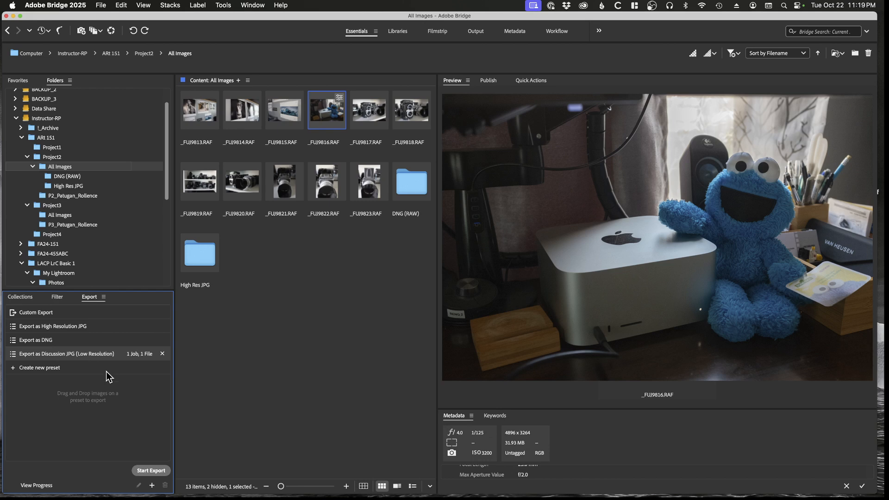
click(147, 471)
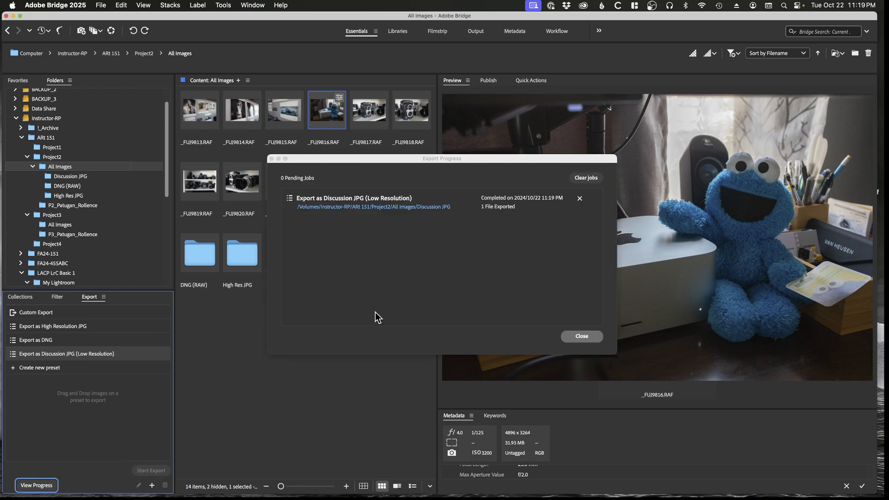
click(583, 336)
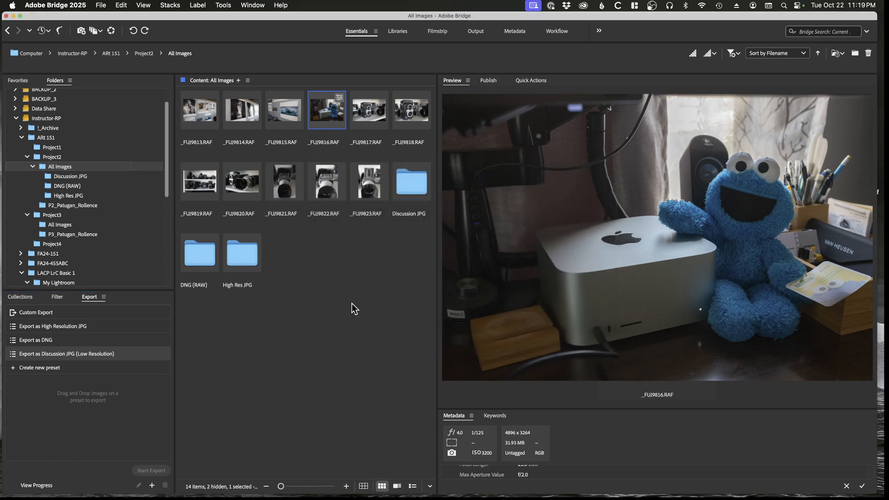
- Open the Discussion JPG folder and inspect the exported _FUJ9816.jpg's preview and metadata
double_click(409, 186)
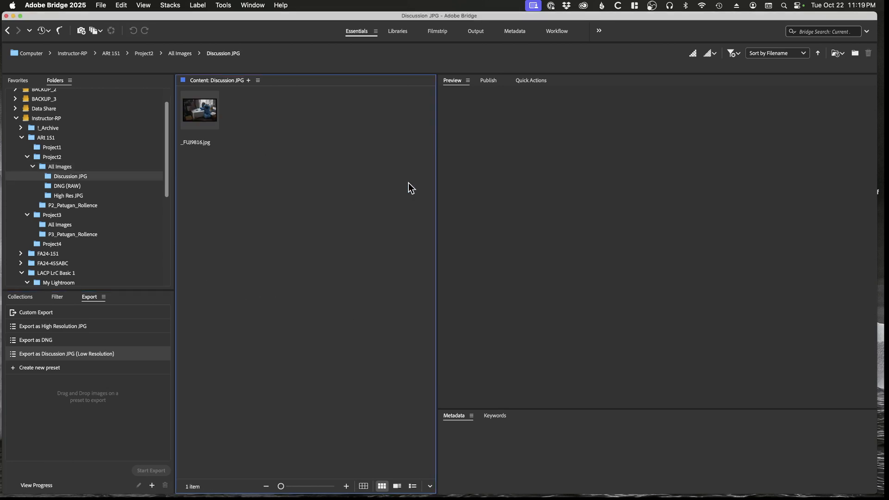
click(207, 113)
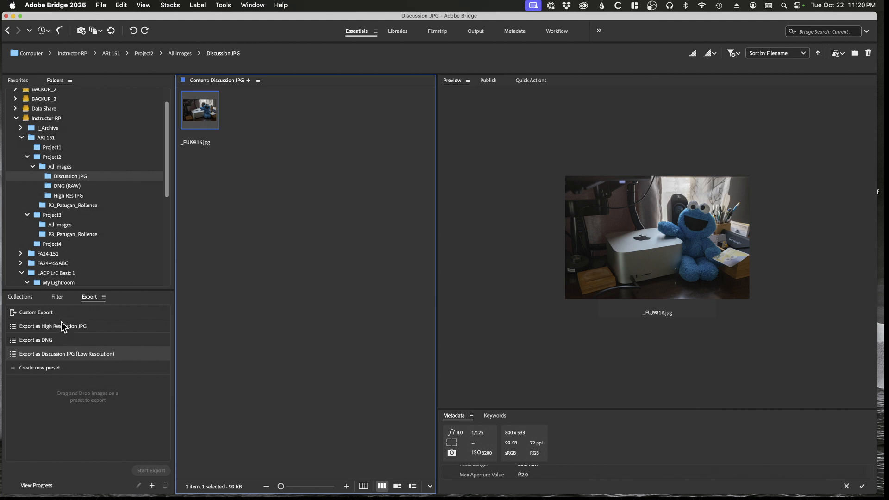
right_click(62, 354)
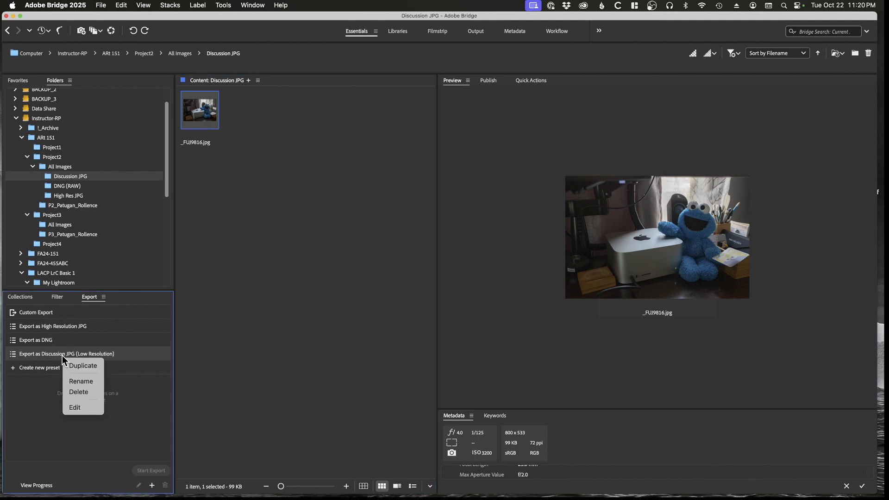
click(76, 408)
drag(547, 236, 538, 309)
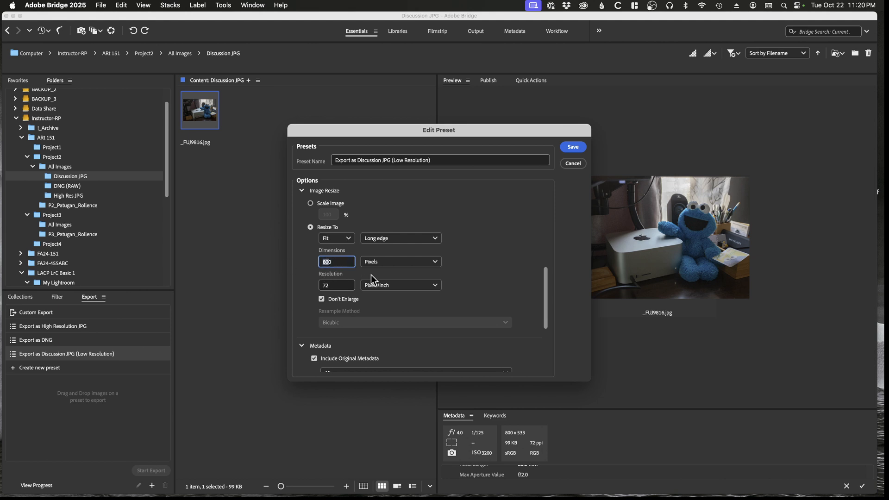
text(1000)
key(BackSpace)
key(BackSpace)
key(BackSpace)
key(BackSpace)
text(1200)
click(573, 164)
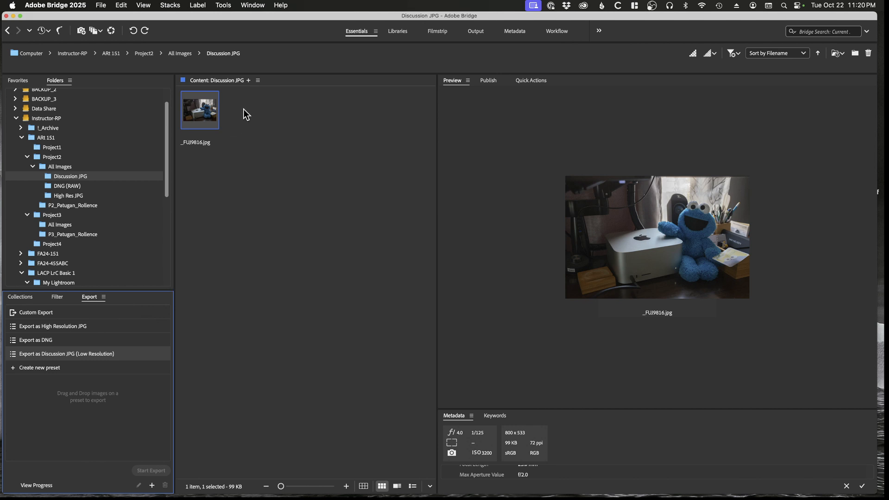
- Go to the All Images folder inside Project3 and preview _DBR0225.nef
click(181, 55)
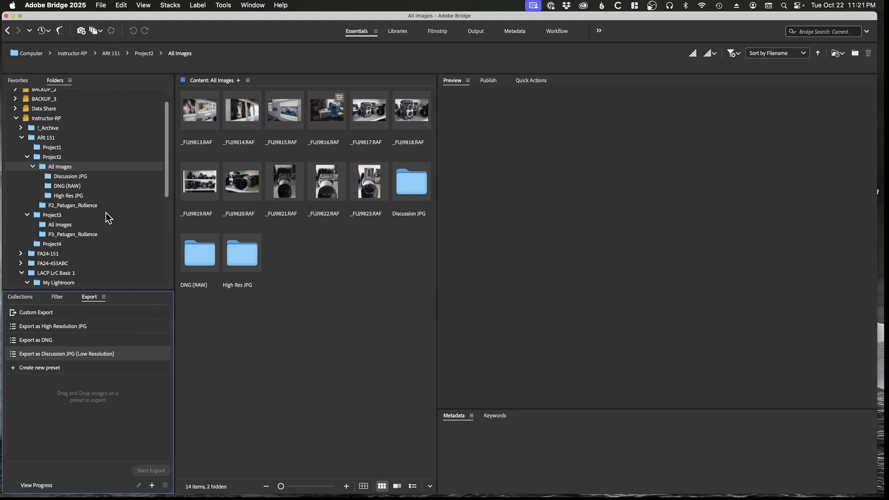
click(51, 215)
double_click(195, 120)
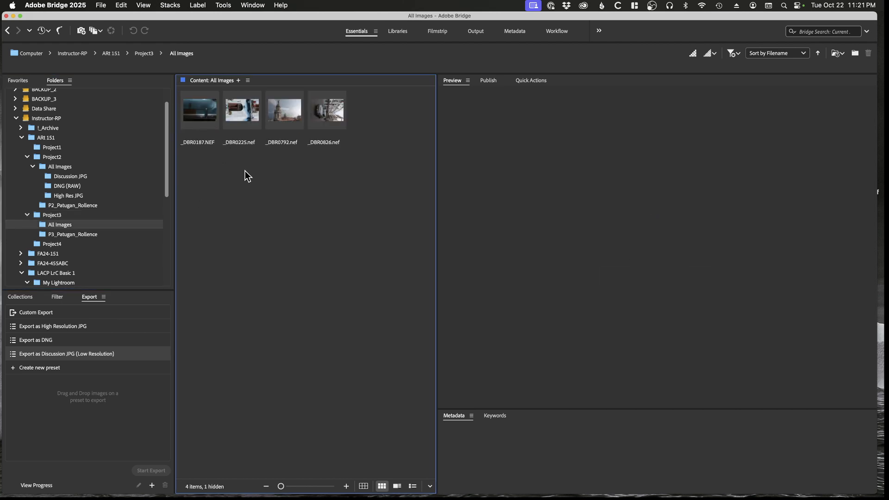
click(232, 118)
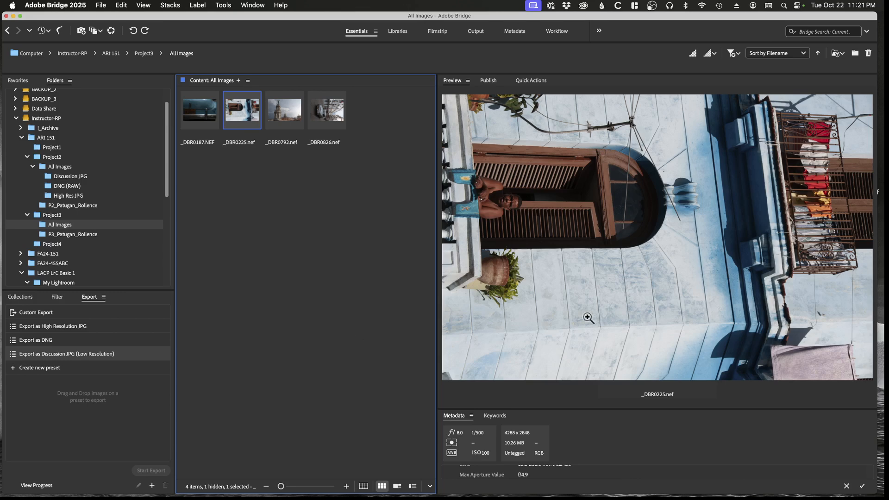
- Rotate _DBR0225.nef and _DBR0826.nef 90° counterclockwise so both photos stand upright
click(135, 34)
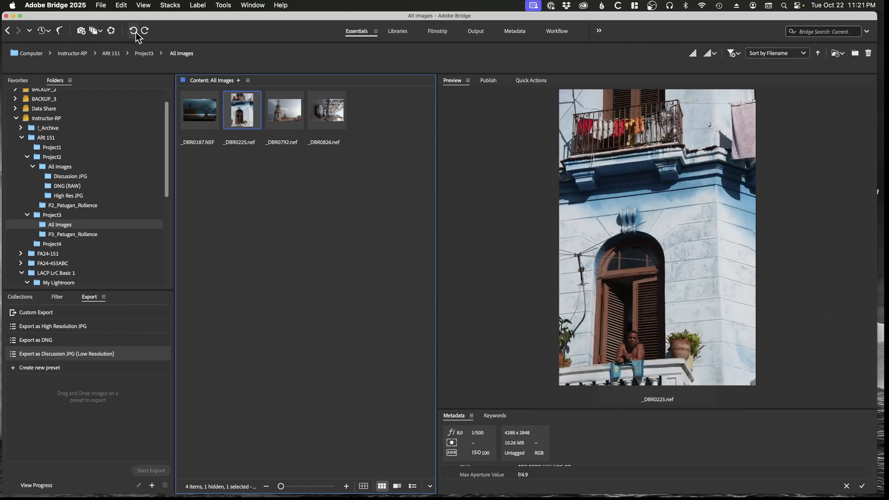
click(339, 111)
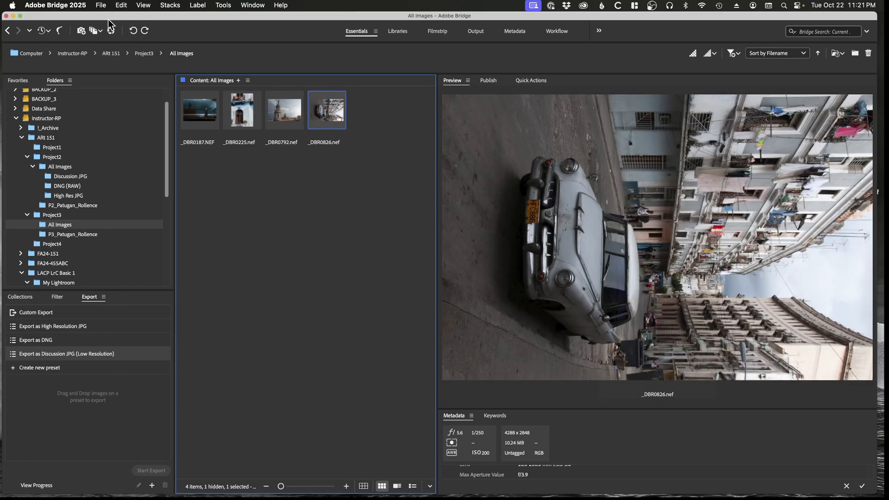
click(133, 31)
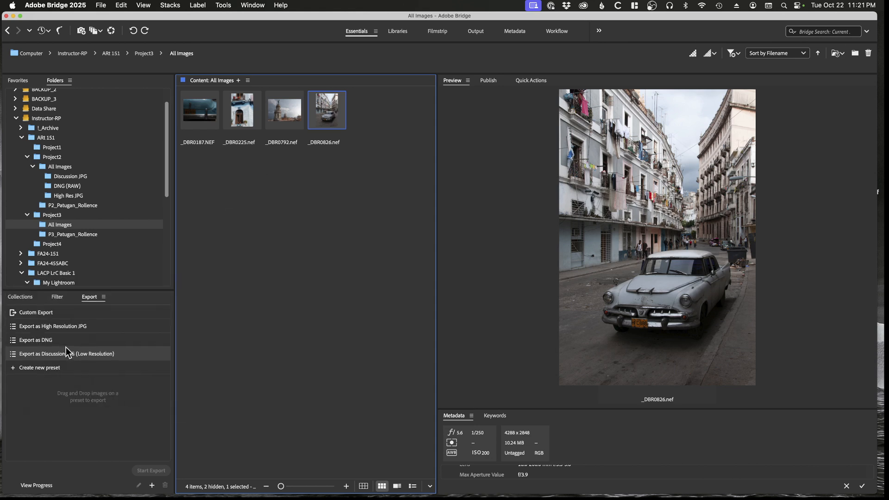
- Export _DBR0225.nef and _DBR0826.nef together with the "Export as Discussion JPG (Low Resolution)" preset
click(241, 114)
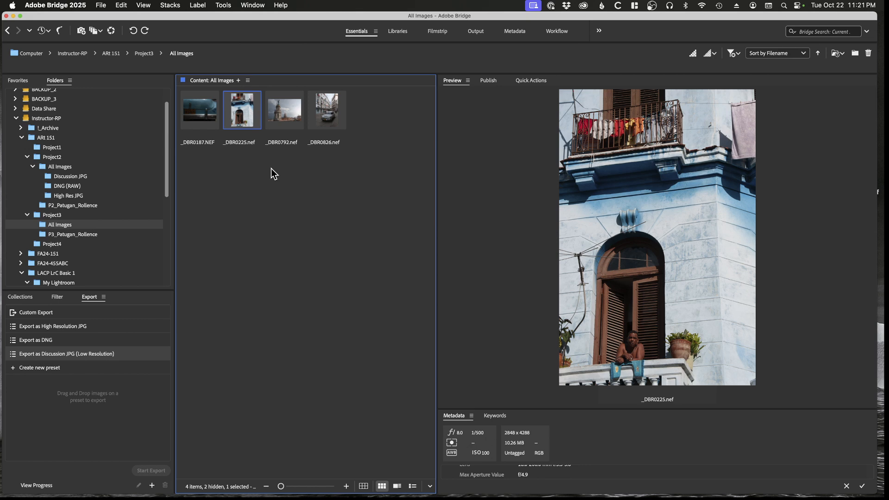
super+click(318, 110)
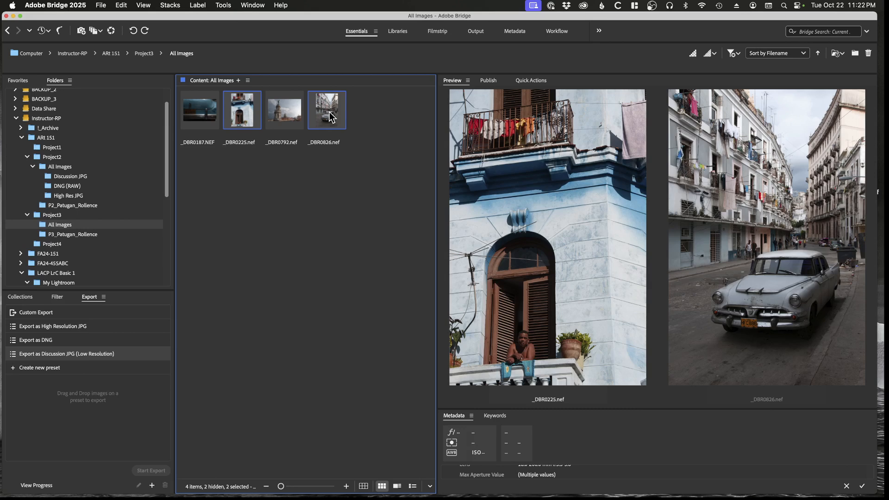
drag(332, 117, 99, 357)
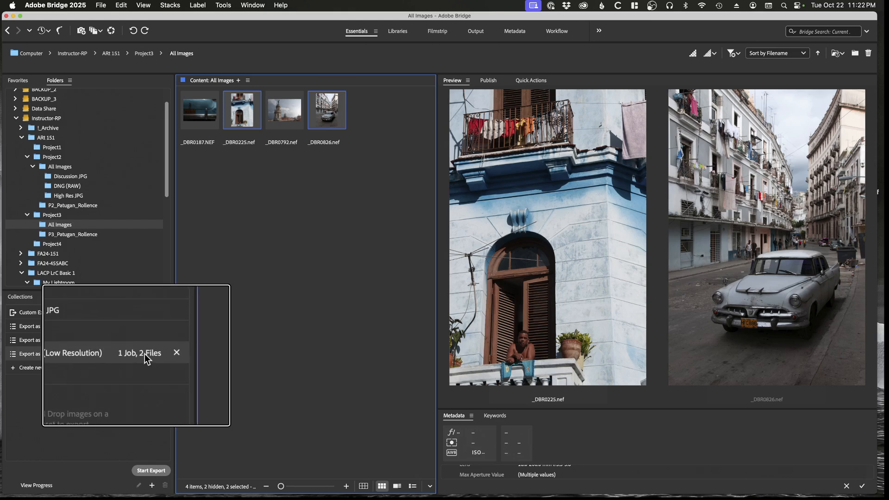
click(155, 471)
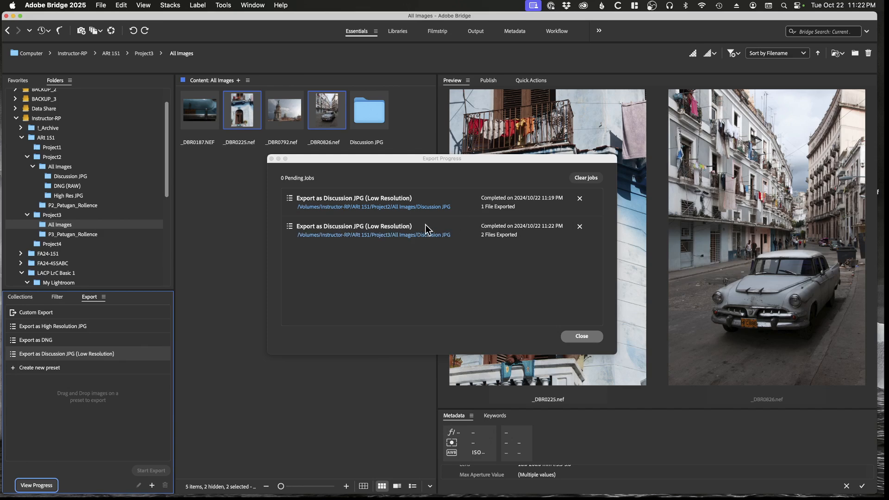
- Remove both completed jobs from the export progress list and close the progress window
click(579, 199)
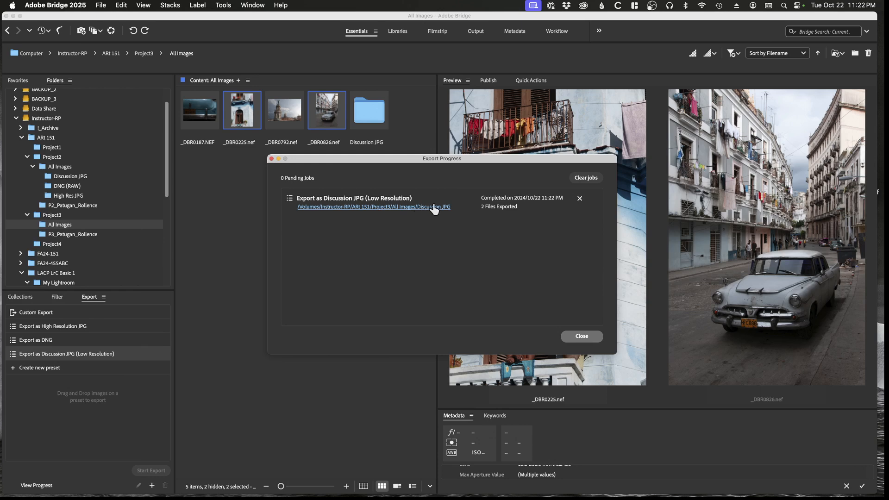
click(580, 199)
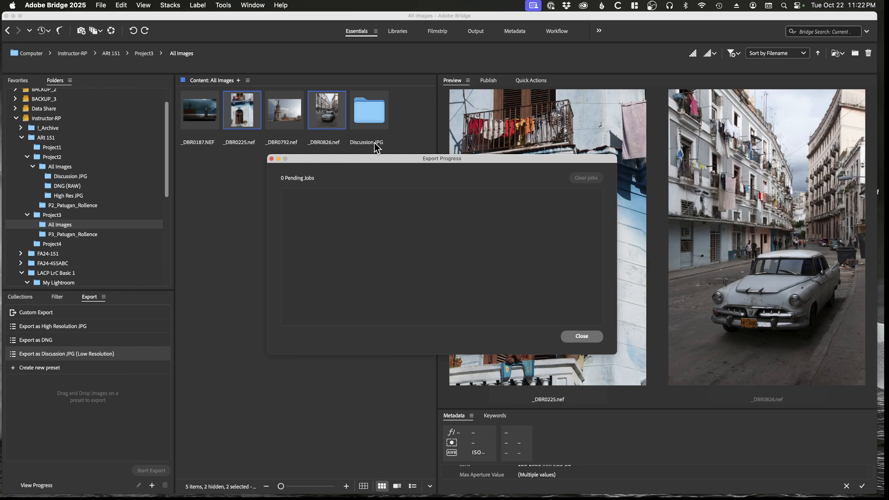
click(581, 337)
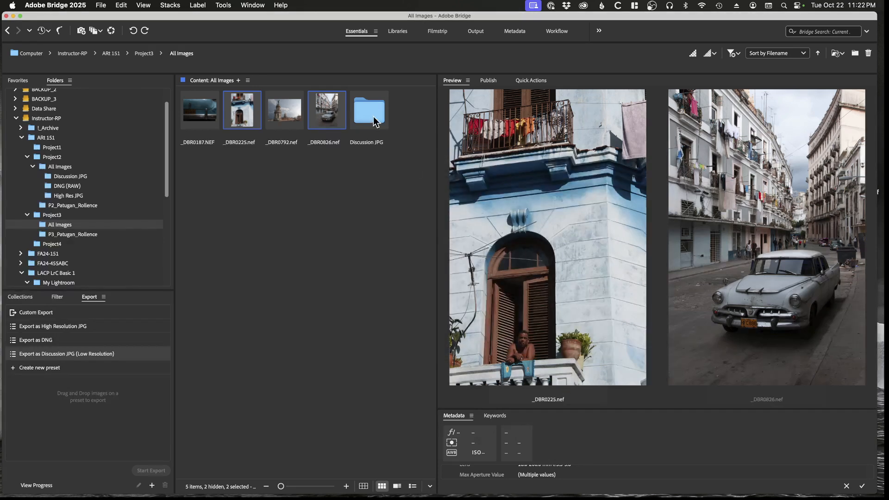